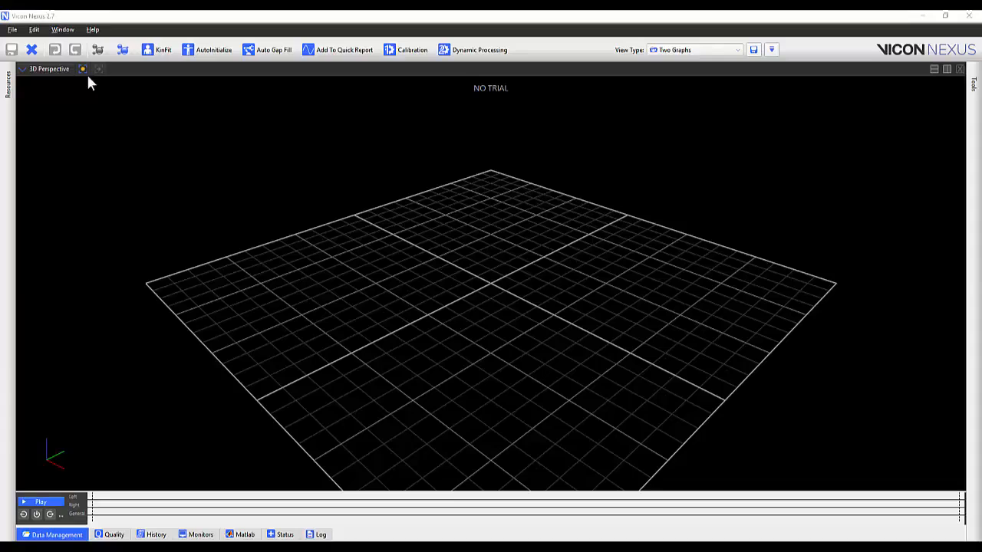
left_click(93, 30)
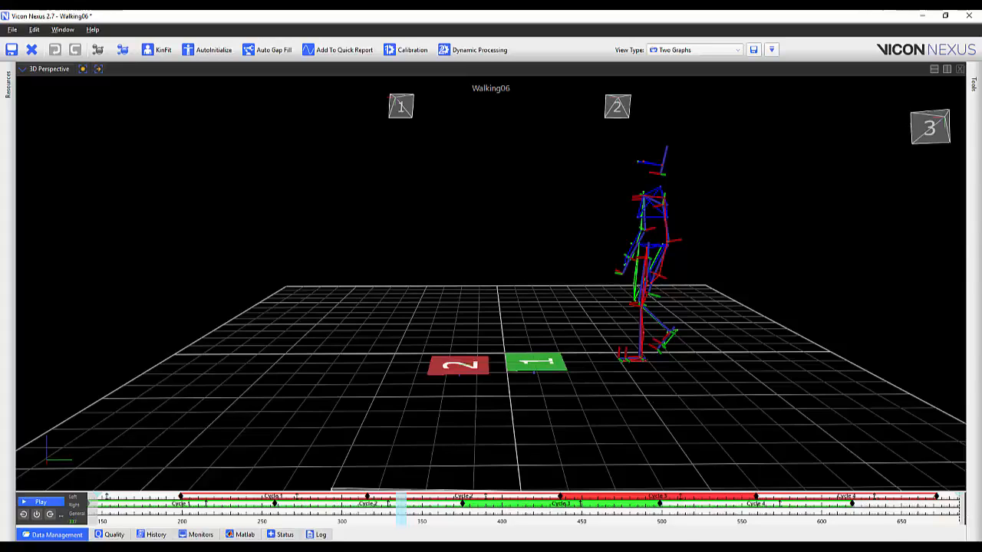
Scrub Walking06 to about frame 590 and switch the time bar's gait cycle frame count on and back off
left_click_drag(407, 522, 808, 521)
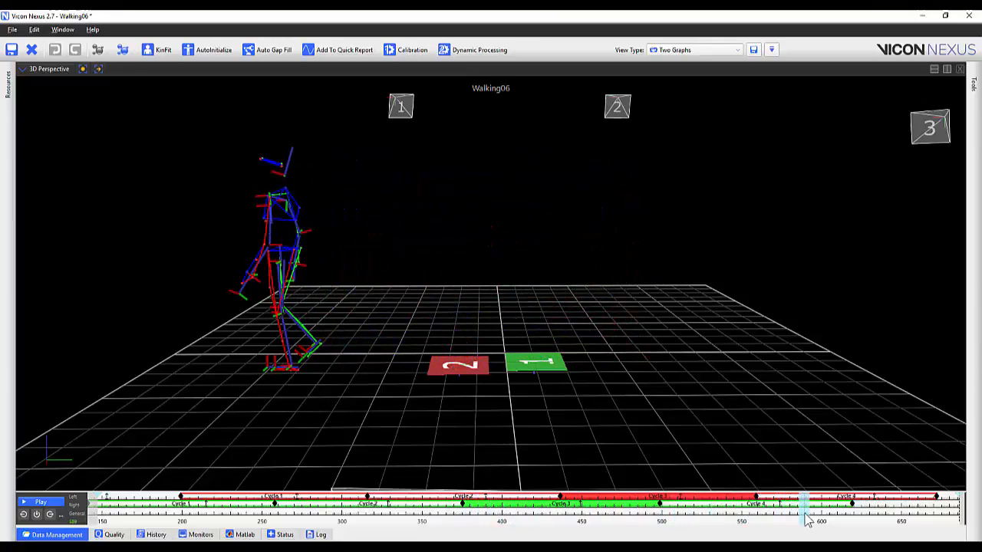
right_click(427, 522)
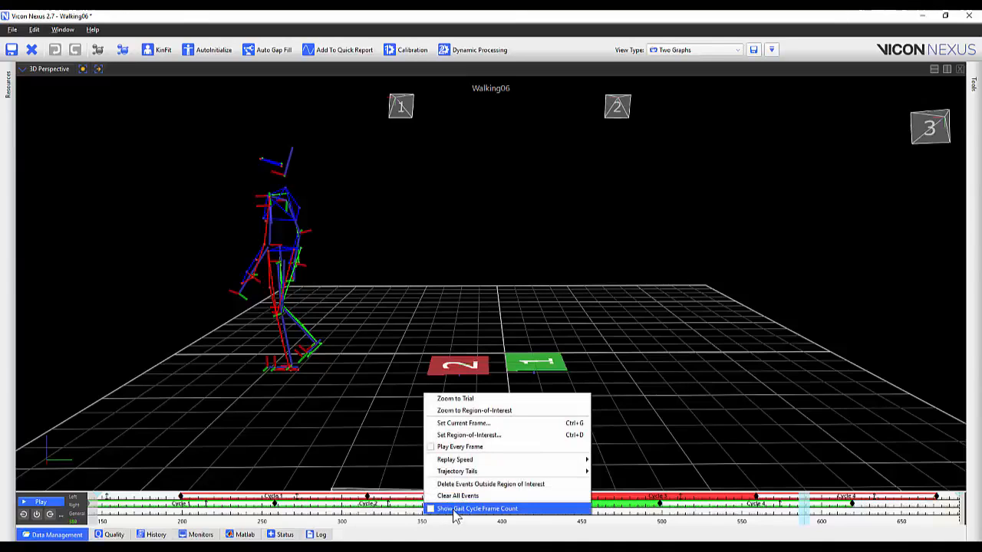
left_click(451, 512)
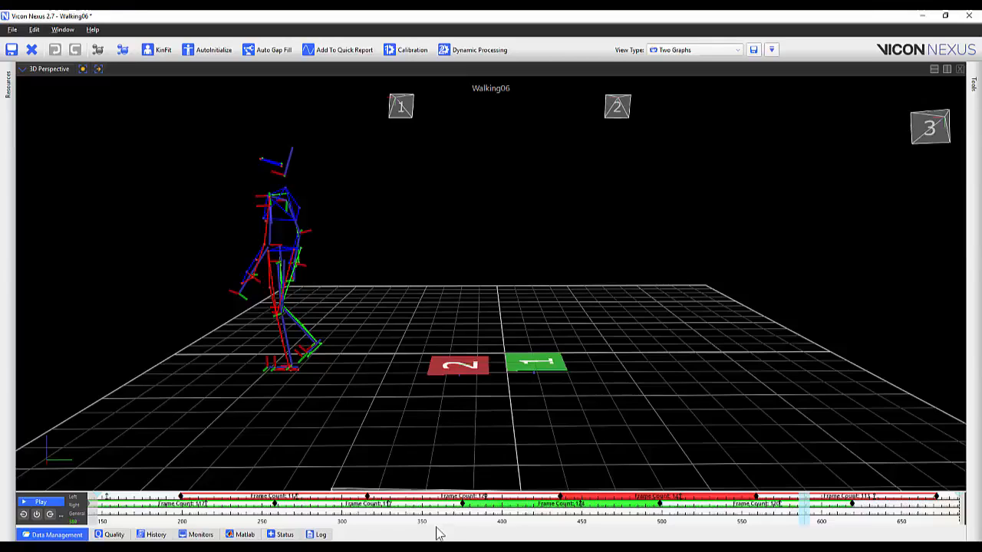
right_click(438, 514)
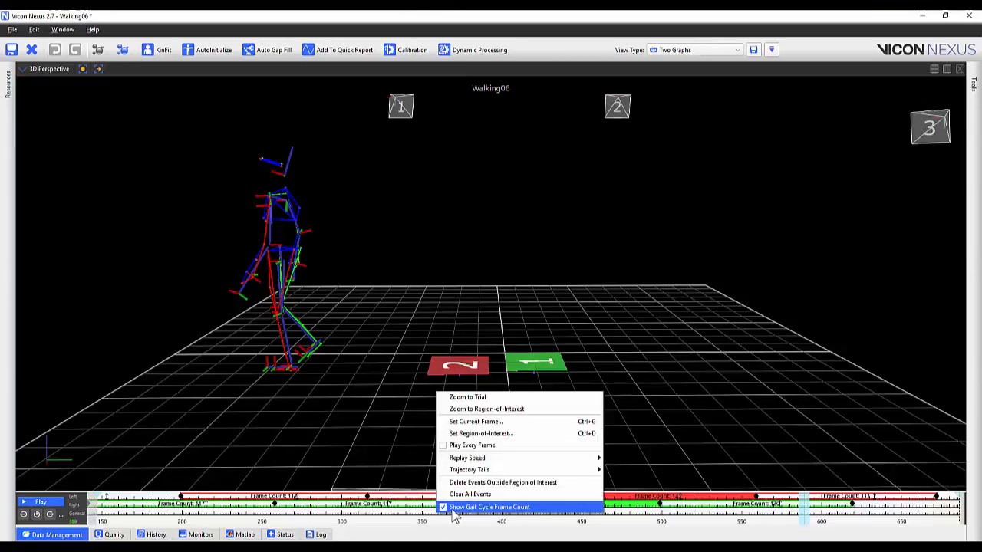
left_click(454, 510)
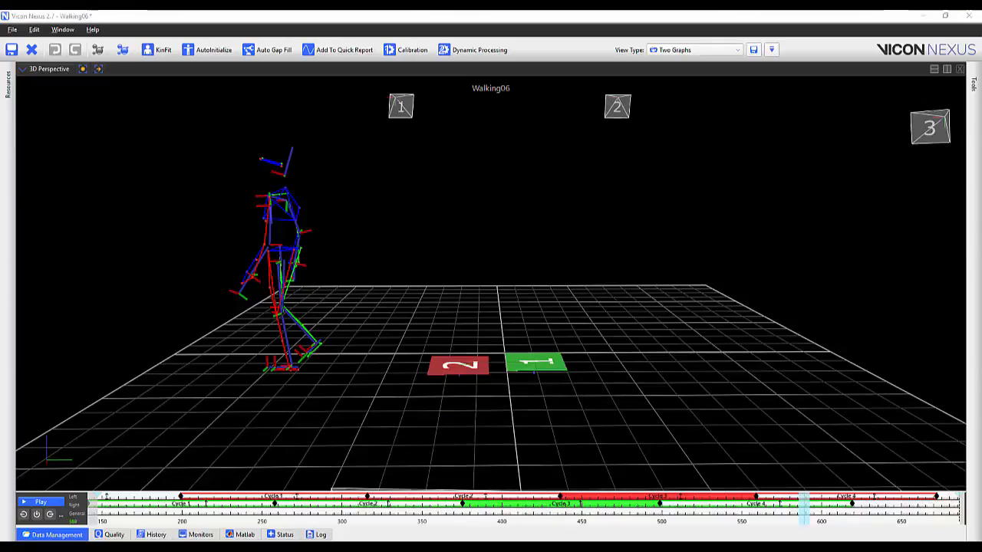
Open the Time Bar display options and preview the bar with Cycles Visible turned off and back on
left_click(62, 30)
left_click(66, 100)
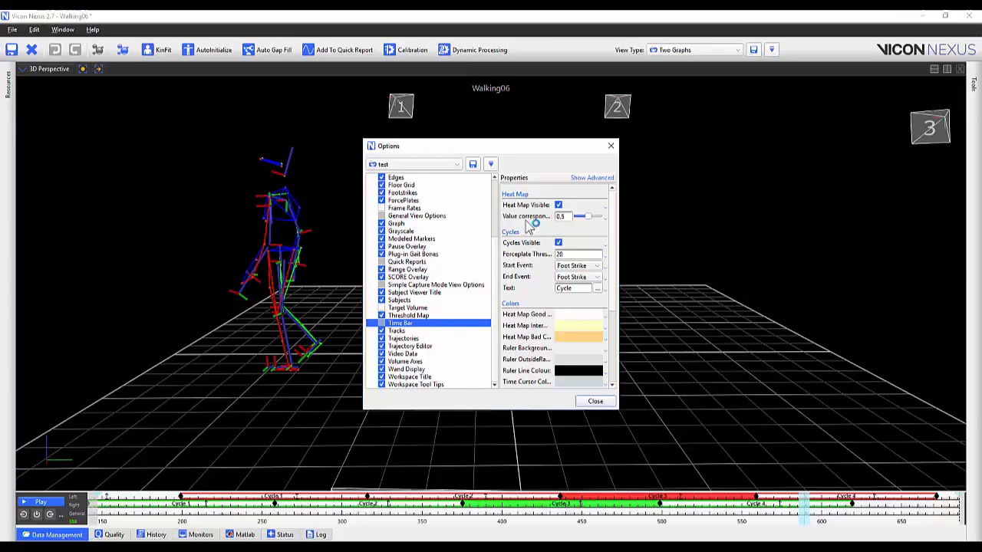
left_click(559, 243)
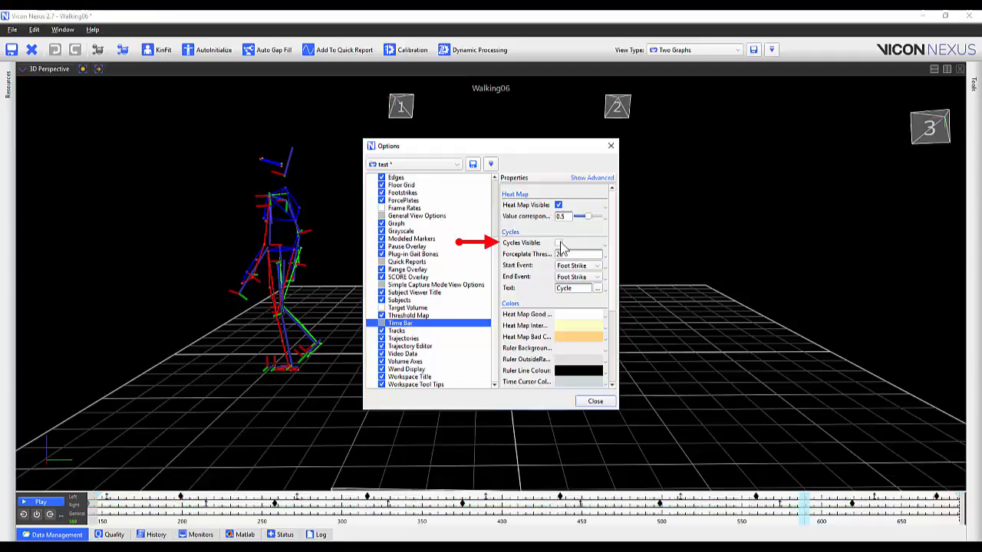
left_click(559, 244)
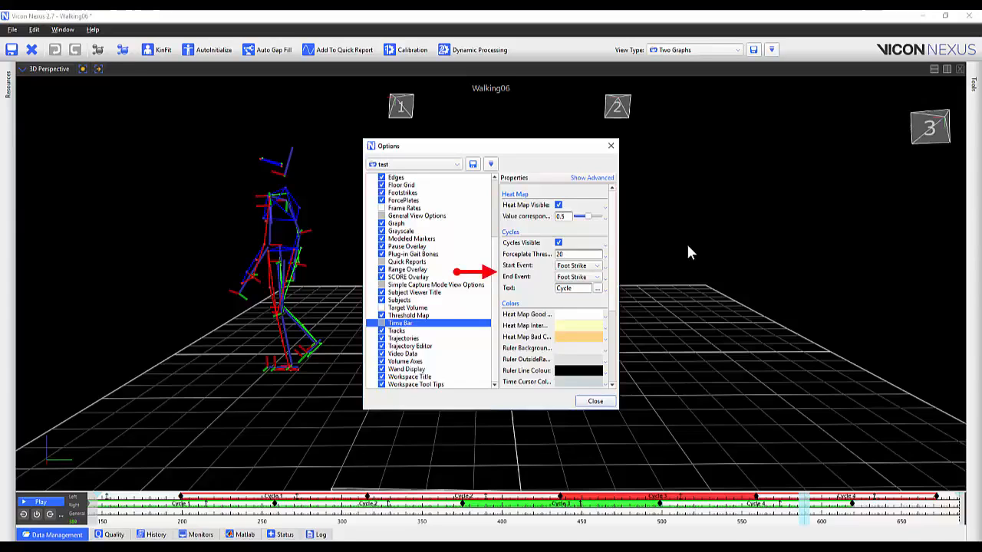
Review the available Start Event choices and the Time Bar's remaining colour properties without changing them
left_click(586, 267)
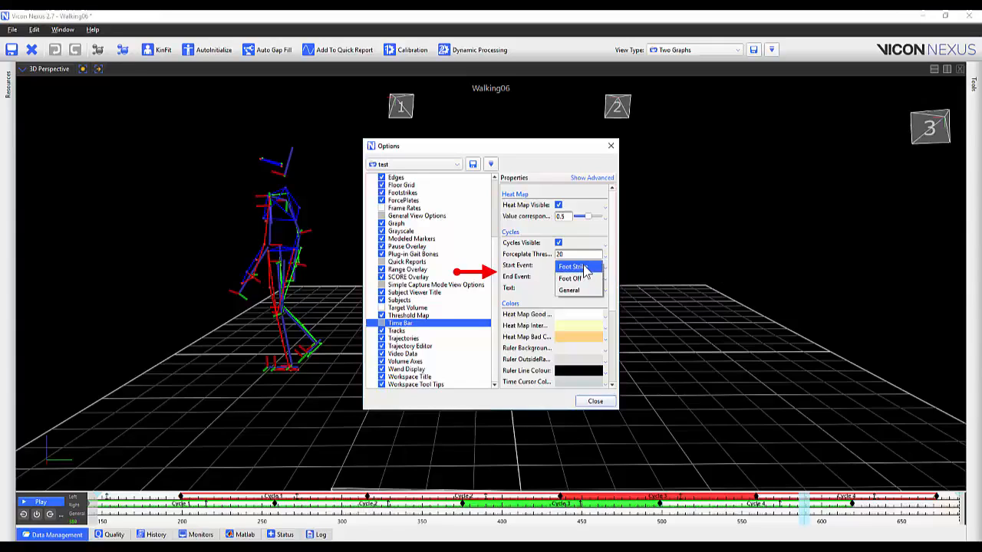
left_click(648, 270)
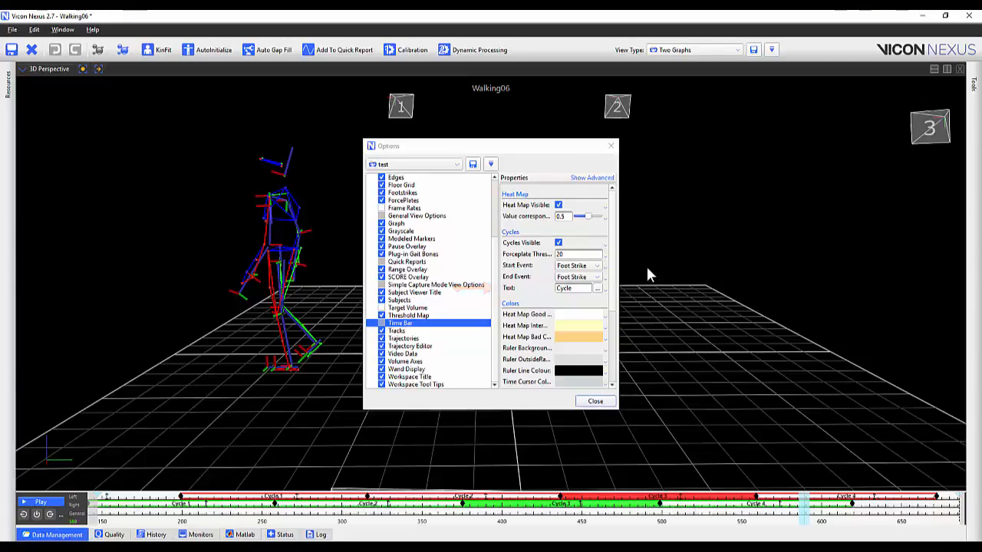
left_click(613, 288)
left_click_drag(613, 287, 613, 365)
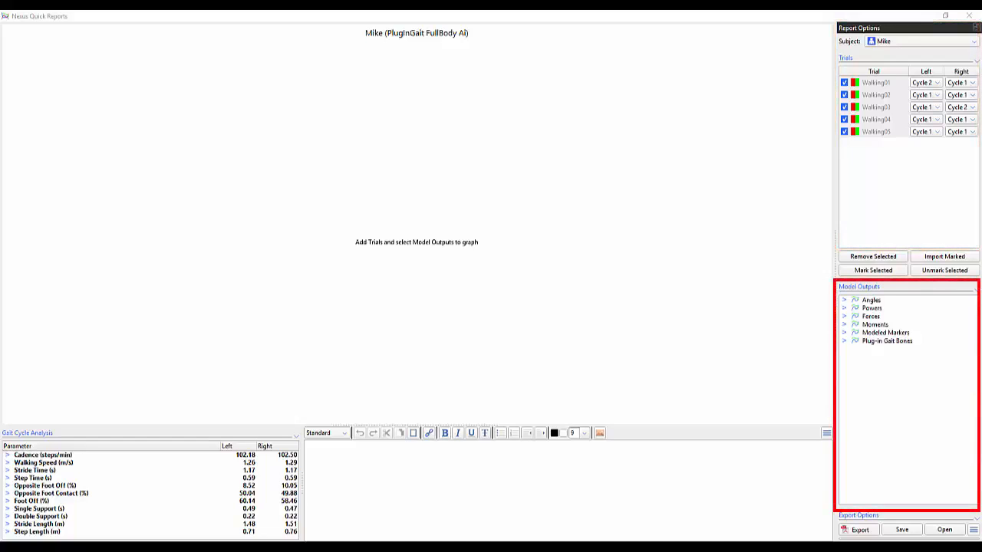
Graph the HipAngles, KneeAngles and AnkleAngles model outputs in the quick report
left_click(844, 301)
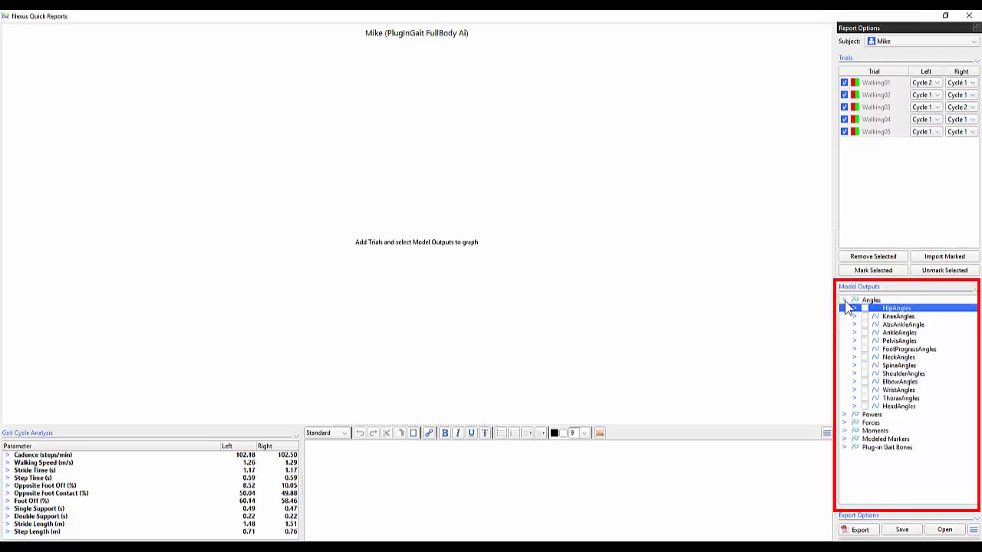
left_click(866, 309)
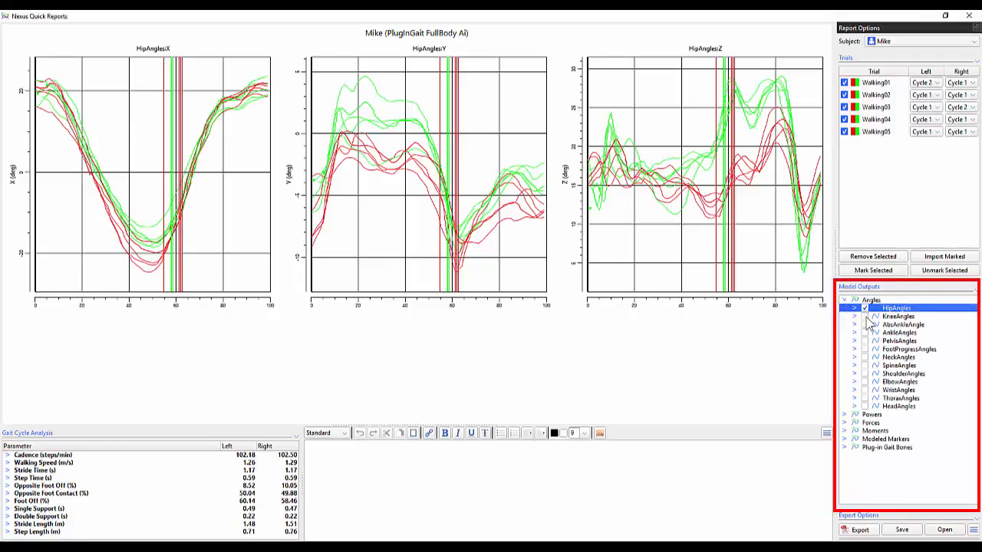
left_click(866, 316)
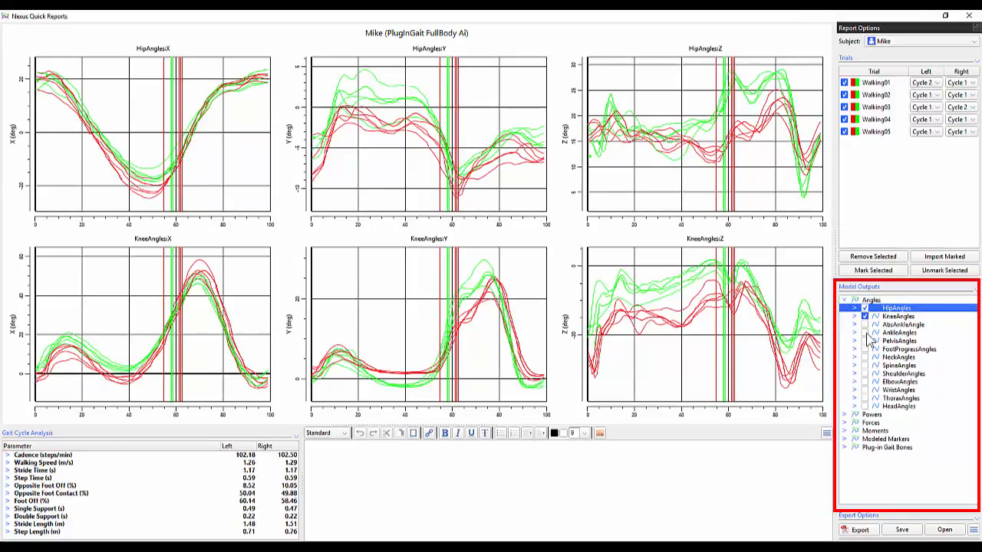
left_click(865, 332)
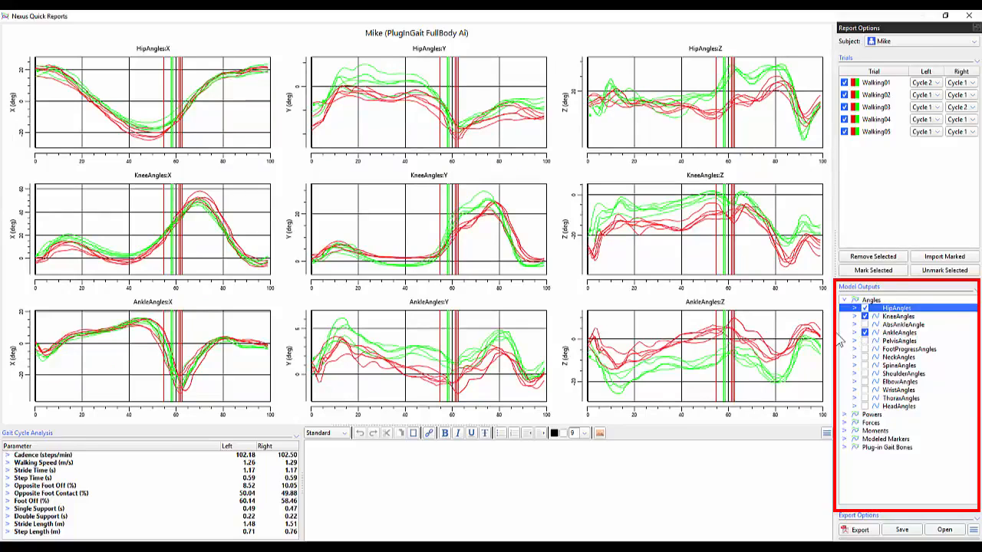
Remove the Y and Z components of AnkleAngles and KneeAngles from the report, leaving only their X graphs
left_click(854, 316)
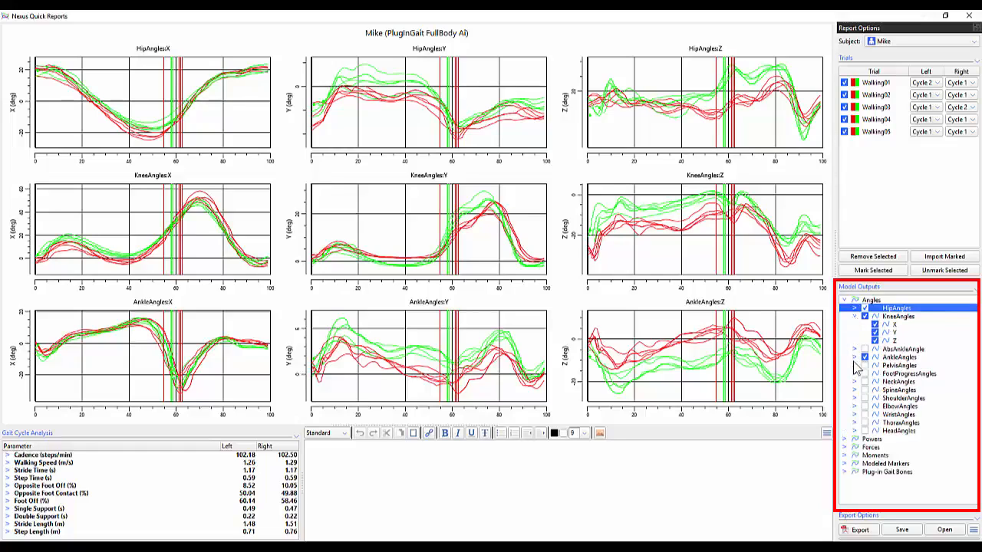
left_click(854, 358)
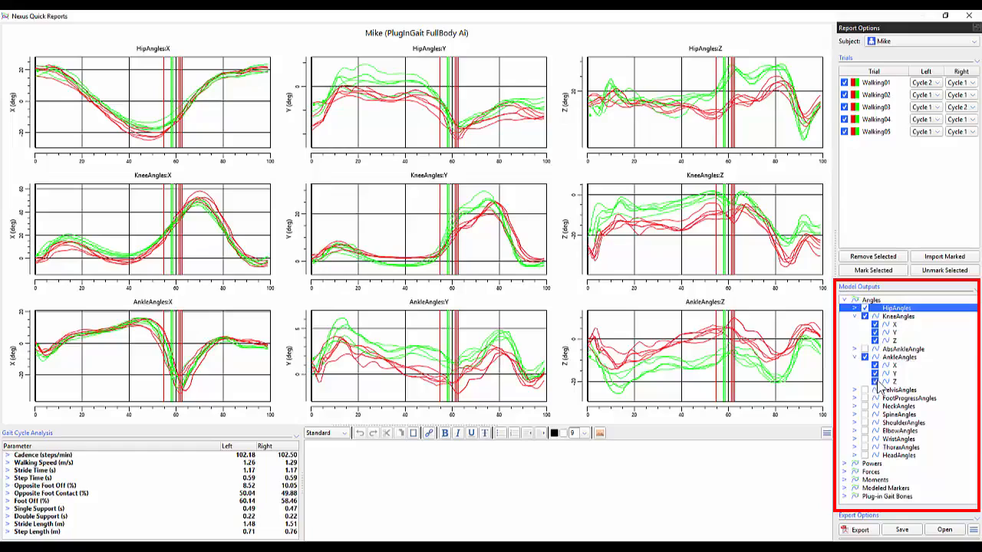
left_click(876, 381)
left_click(875, 373)
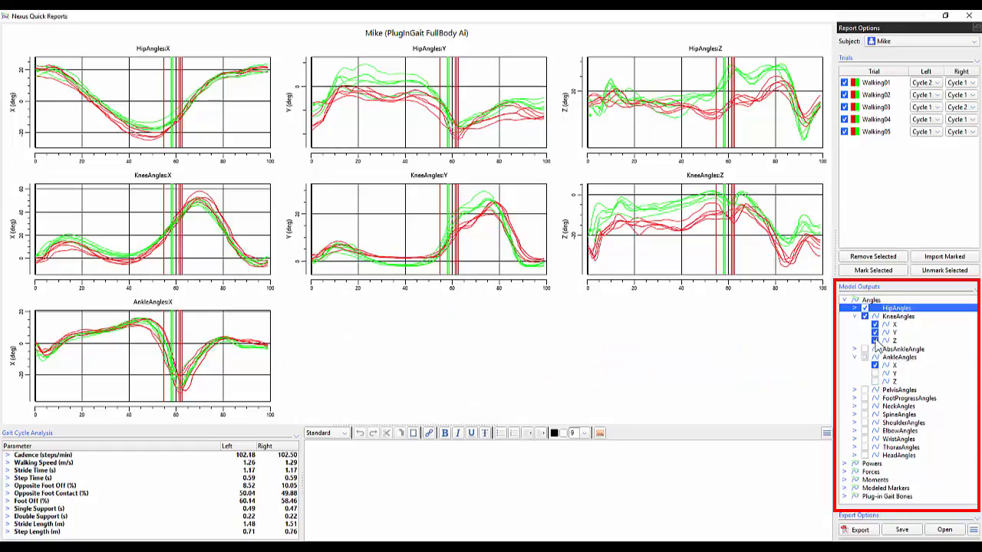
left_click(876, 341)
left_click(875, 333)
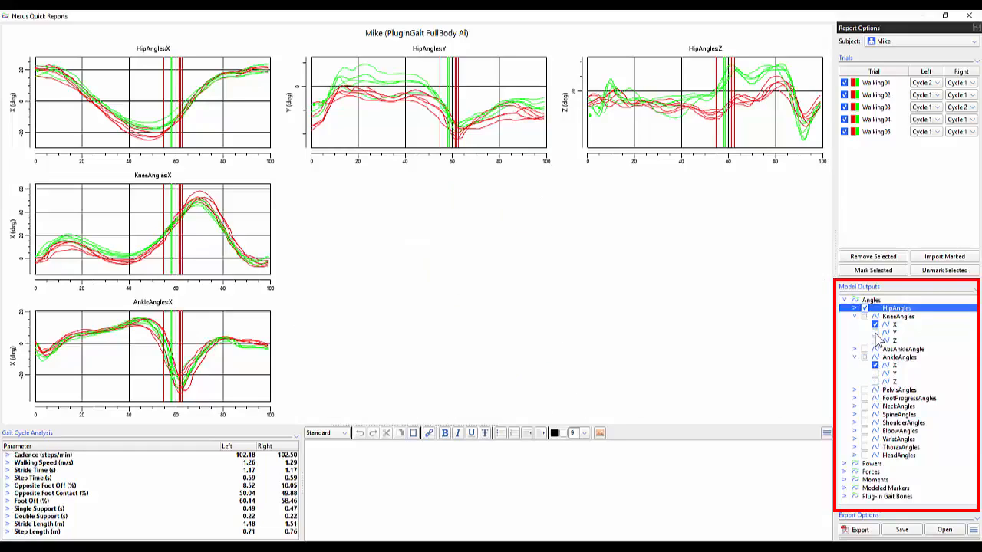
Restore the Y and Z component graphs of KneeAngles and AnkleAngles in the report
left_click(876, 333)
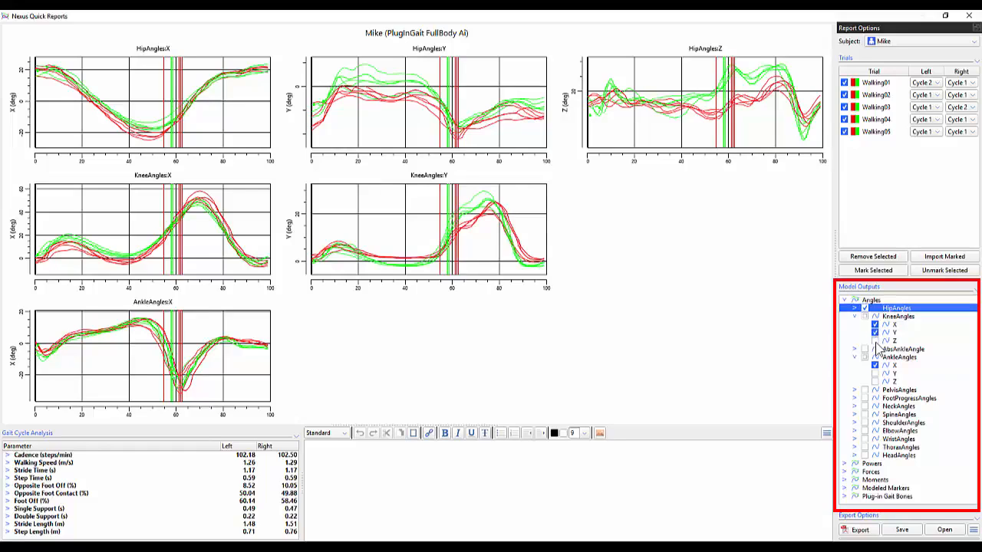
left_click(875, 341)
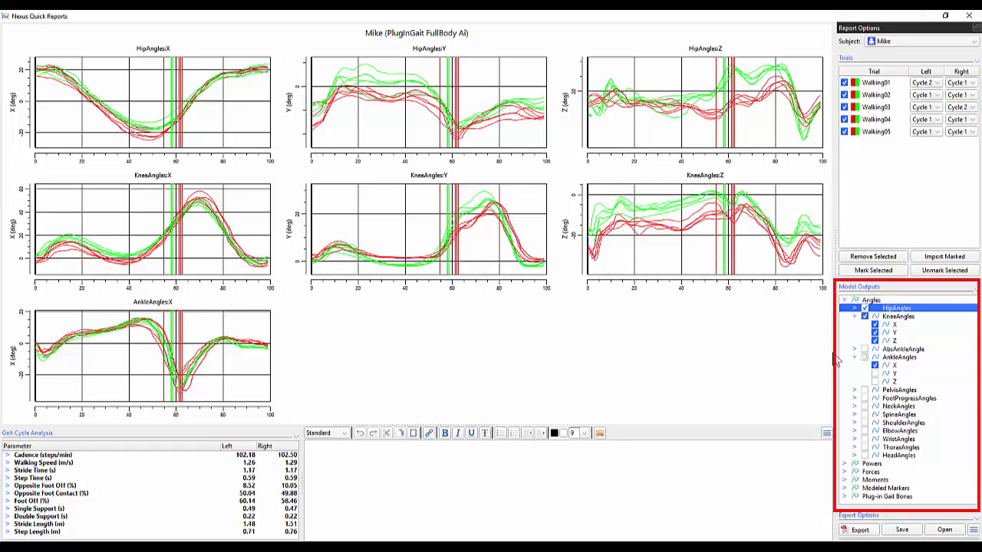
left_click(865, 358)
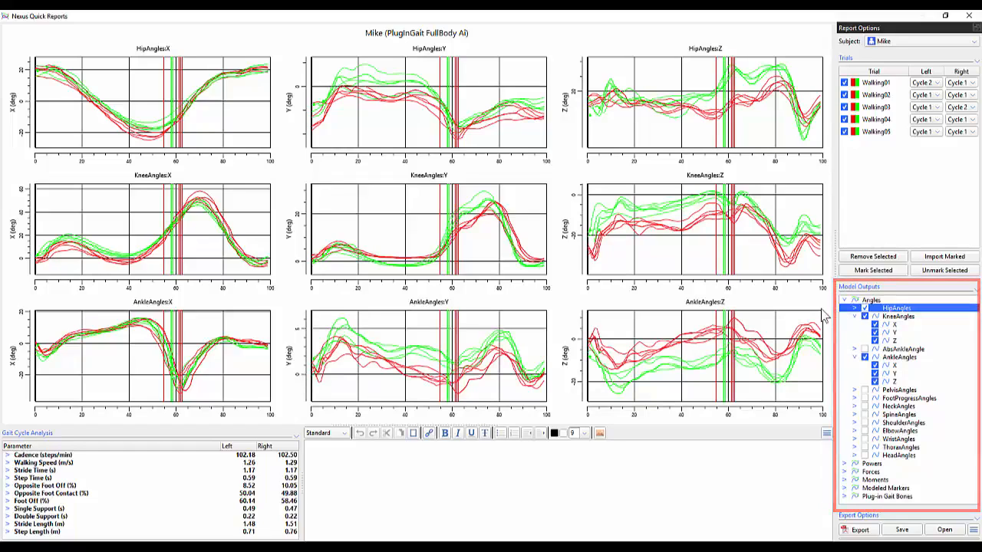
Start reordering the graphs, swapping KneeAngles:Z with HipAngles:Z and KneeAngles:Y with HipAngles:Y
left_click(977, 290)
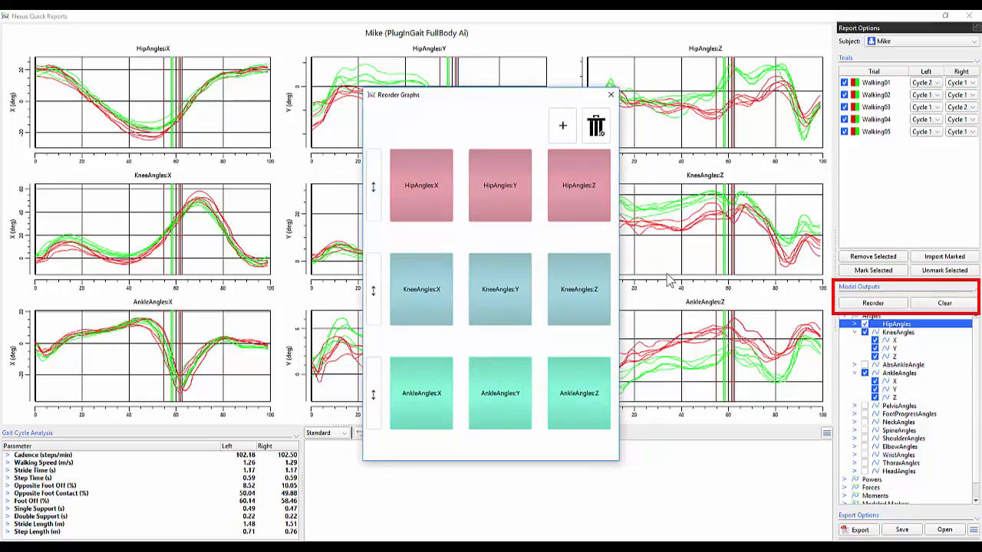
left_click_drag(587, 290, 587, 200)
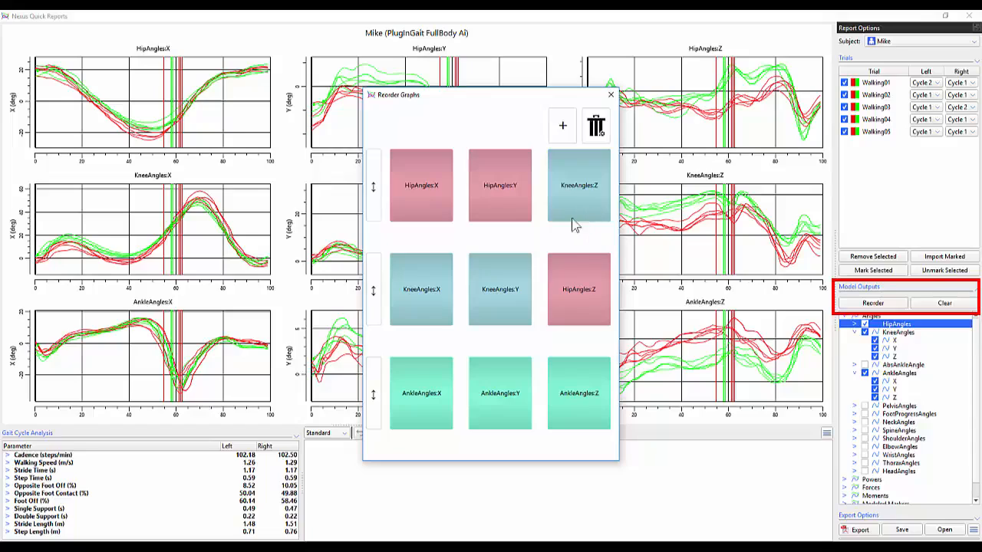
left_click_drag(515, 285, 508, 195)
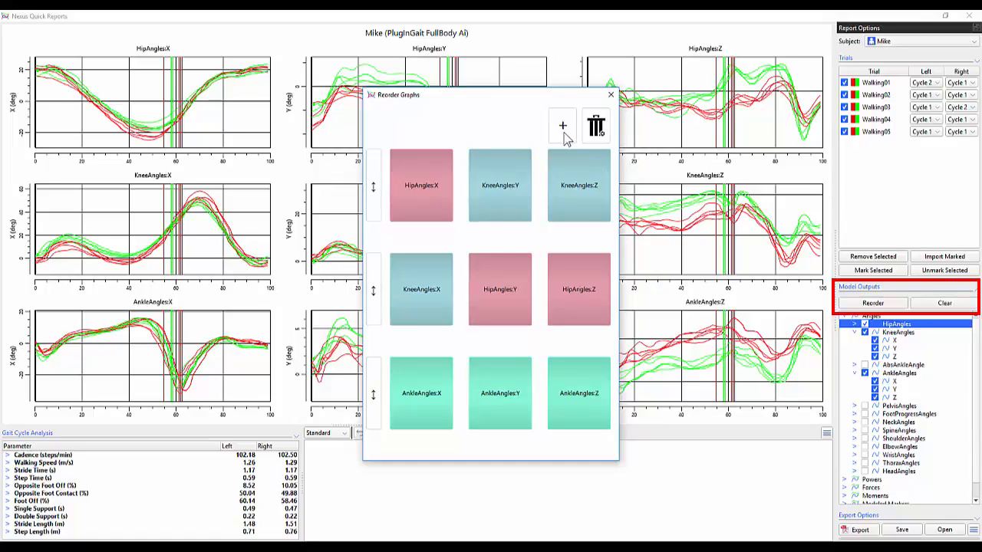
Split the first graph row before KneeAngles:Z with a new row and delete the KneeAngles:Z graph
left_click_drag(563, 132, 544, 199)
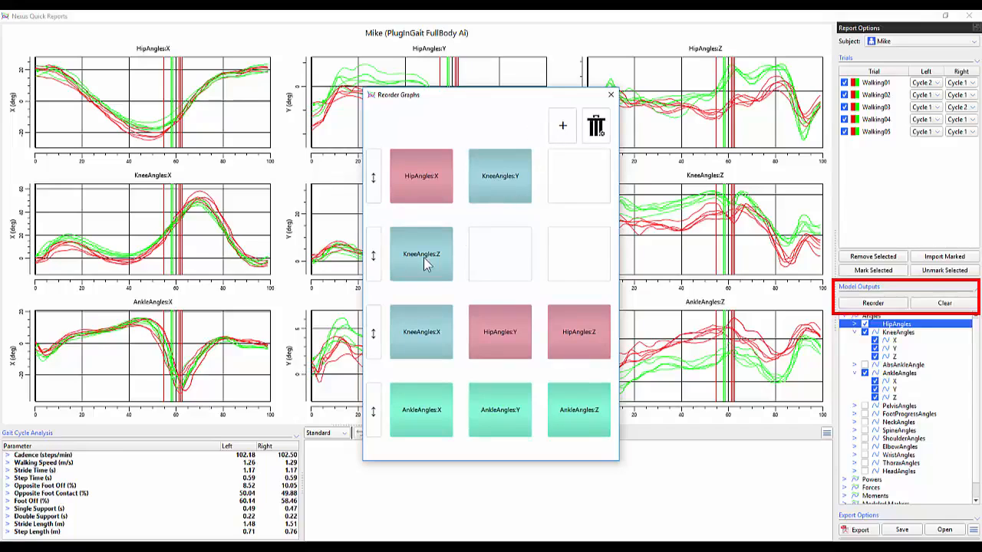
left_click_drag(437, 258, 603, 137)
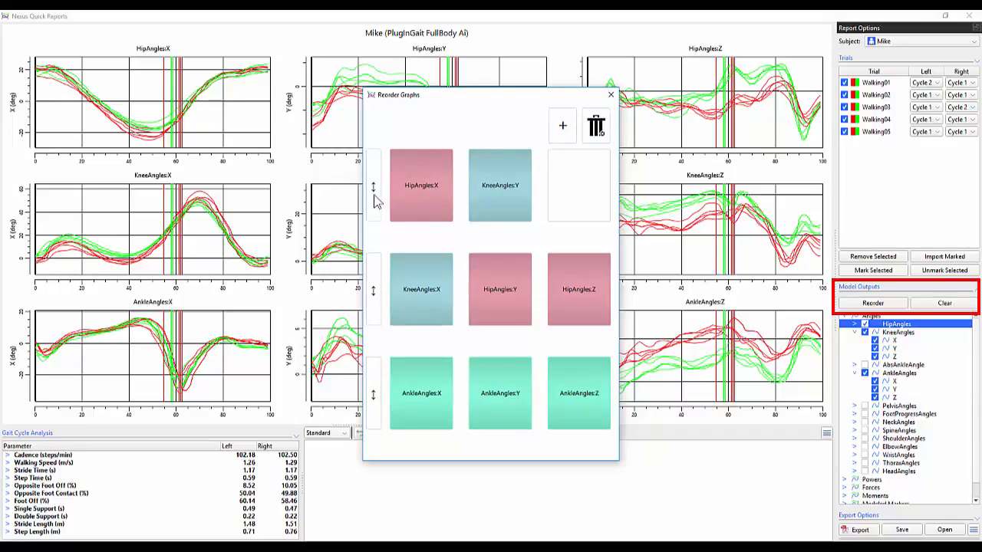
Reorder the graph rows so KneeAngles:X leads the first, AnkleAngles the second and HipAngles:X the third, and apply the layout
left_click_drag(375, 199, 373, 313)
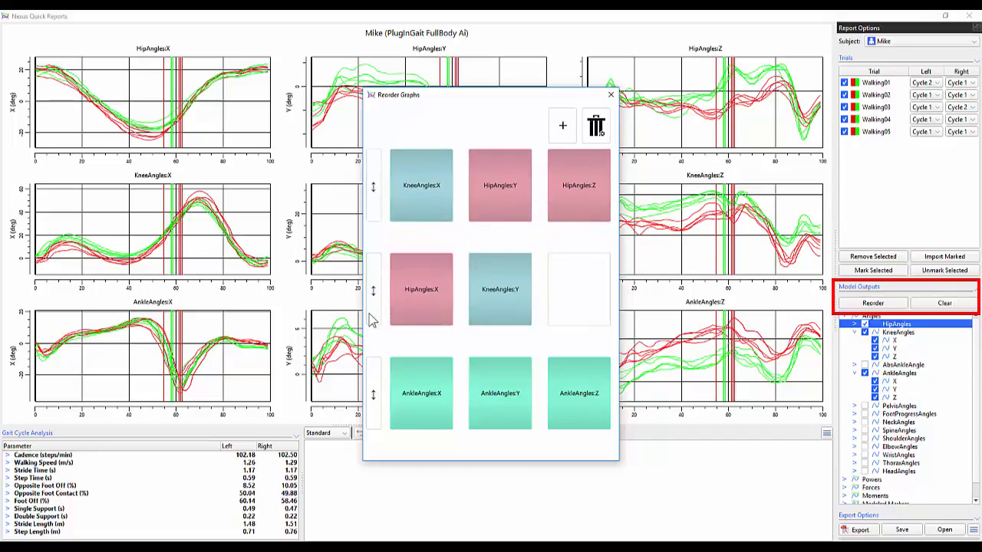
left_click_drag(373, 394, 371, 297)
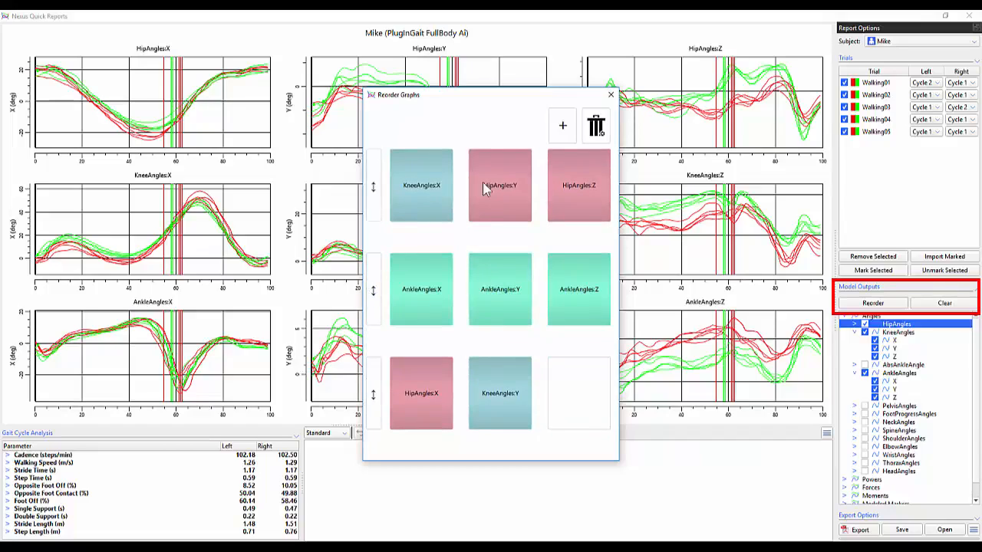
left_click(611, 95)
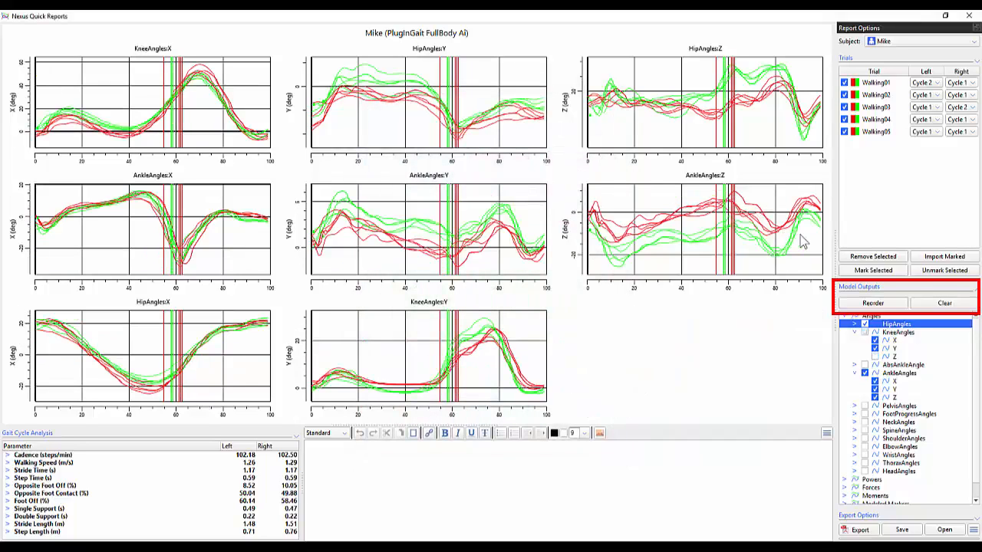
Clear all selected model outputs from the quick report
left_click(945, 304)
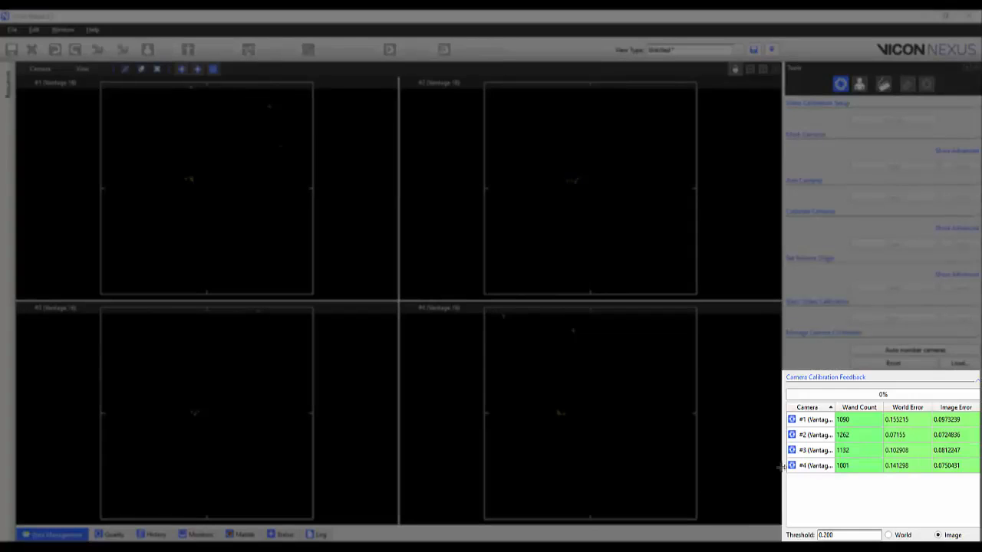
Compare camera calibration errors using Show Differences in the Camera Calibration Feedback table, and switch the table back to error values
right_click(813, 422)
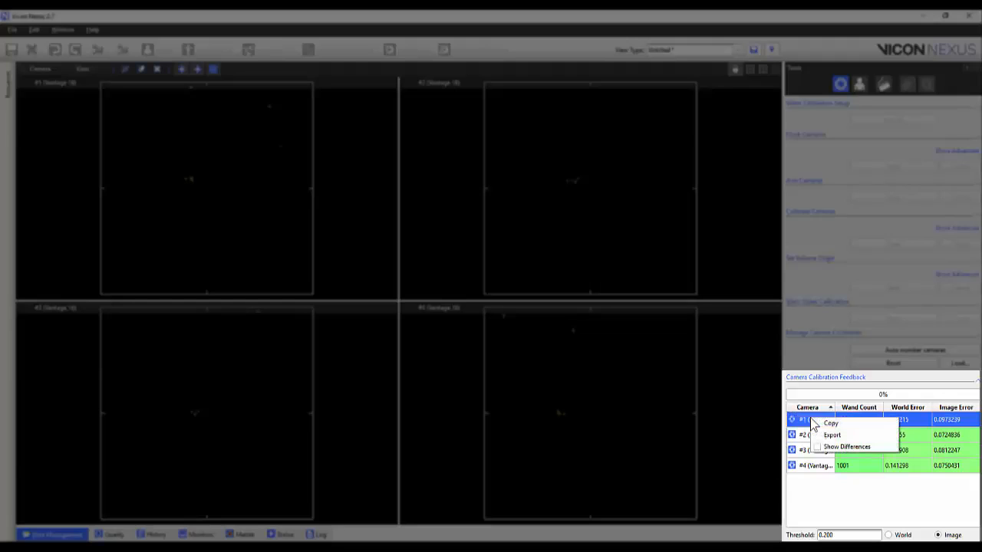
left_click(838, 447)
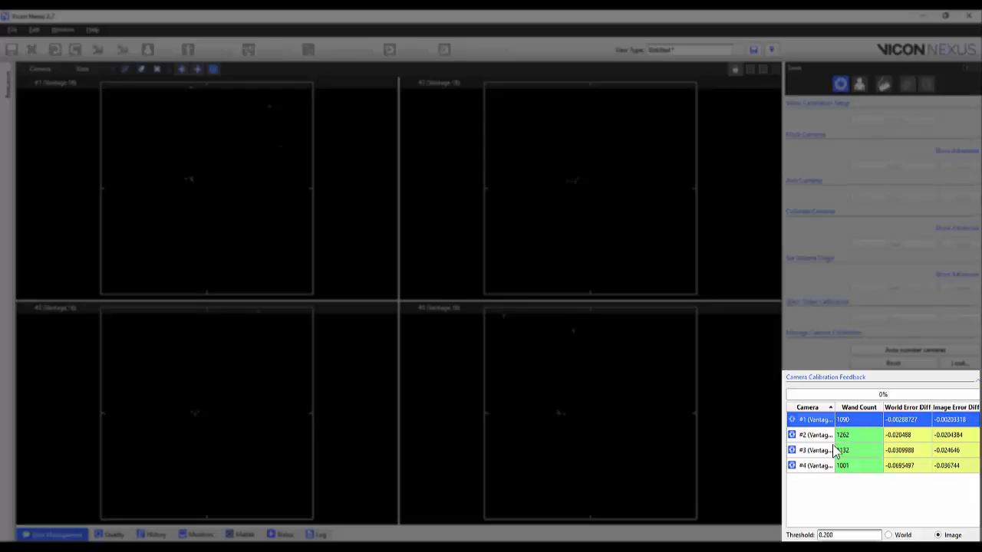
right_click(834, 453)
left_click(853, 482)
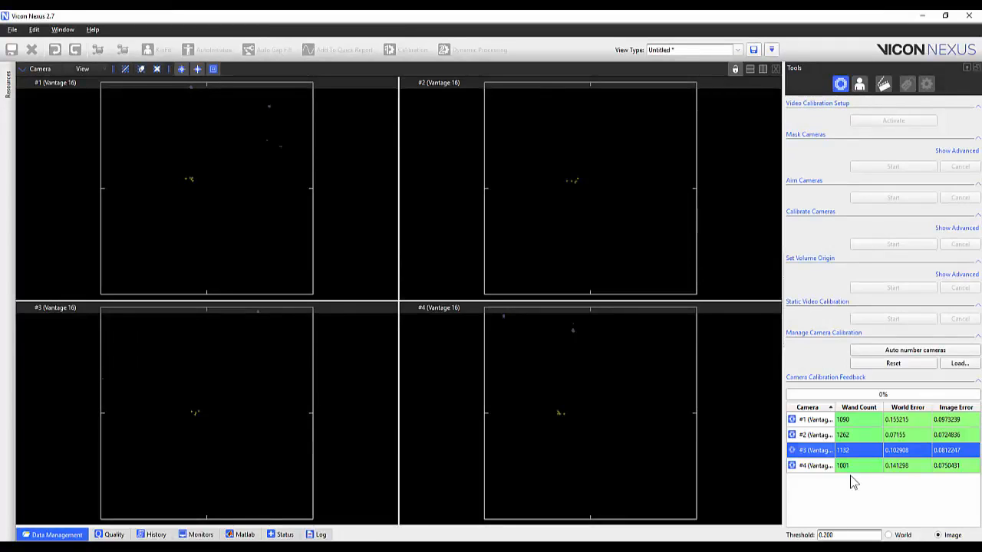
Start exporting the camera calibration feedback as a CSV file to the Desktop, and cancel the save
right_click(811, 433)
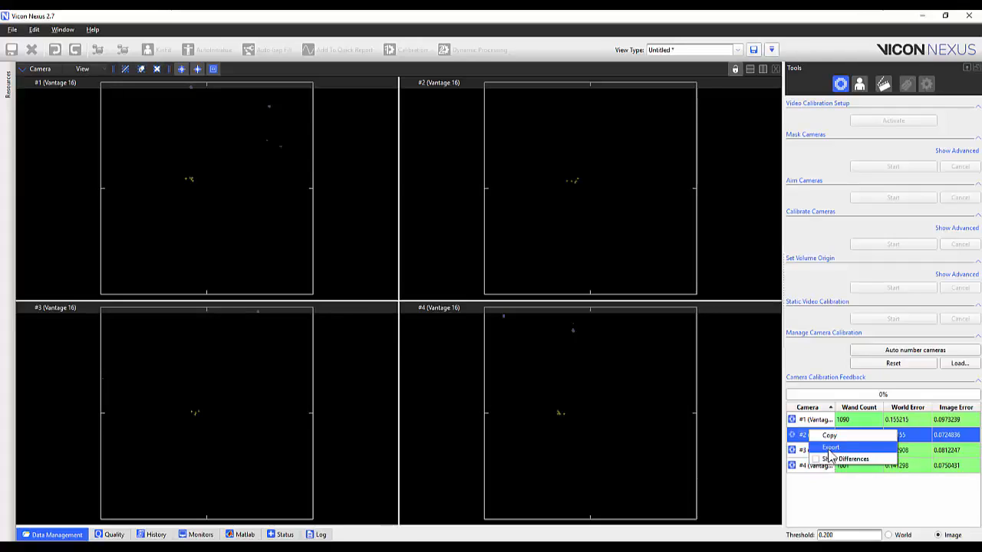
left_click(828, 451)
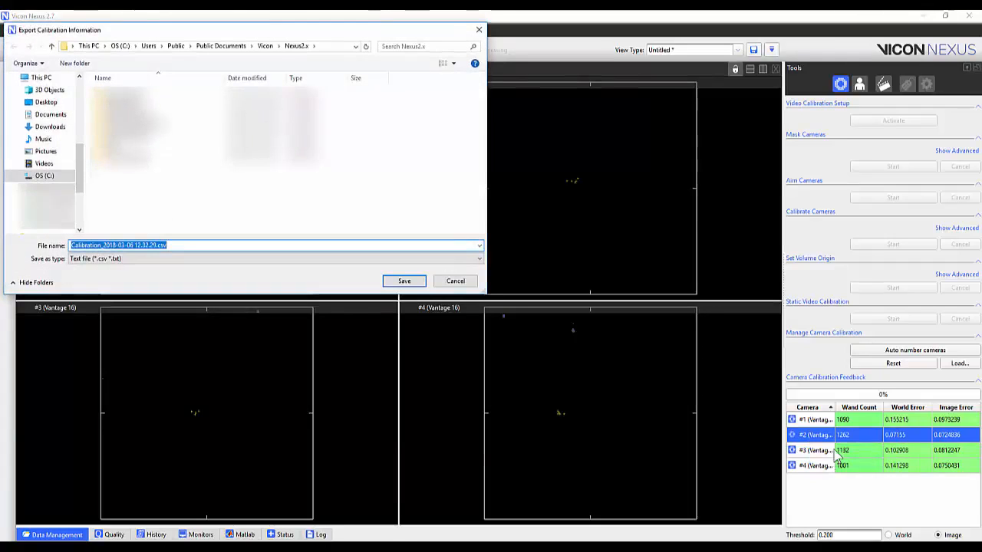
left_click(48, 102)
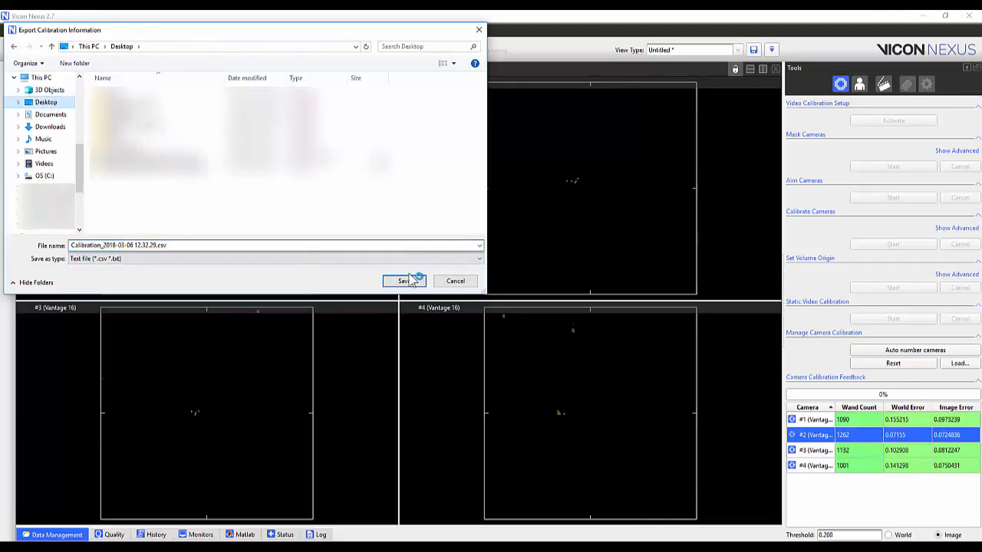
left_click(454, 281)
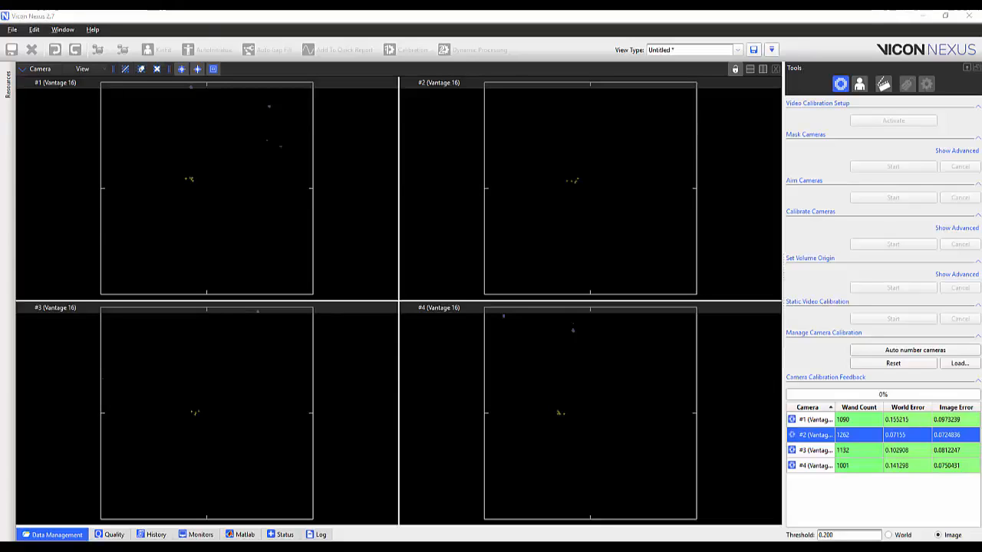
Bring the Excel window with Calibration_2018-03-06 12.21.51.csv into view, review the exported camera errors and differences, and minimize it
left_click_drag(981, 491, 491, 180)
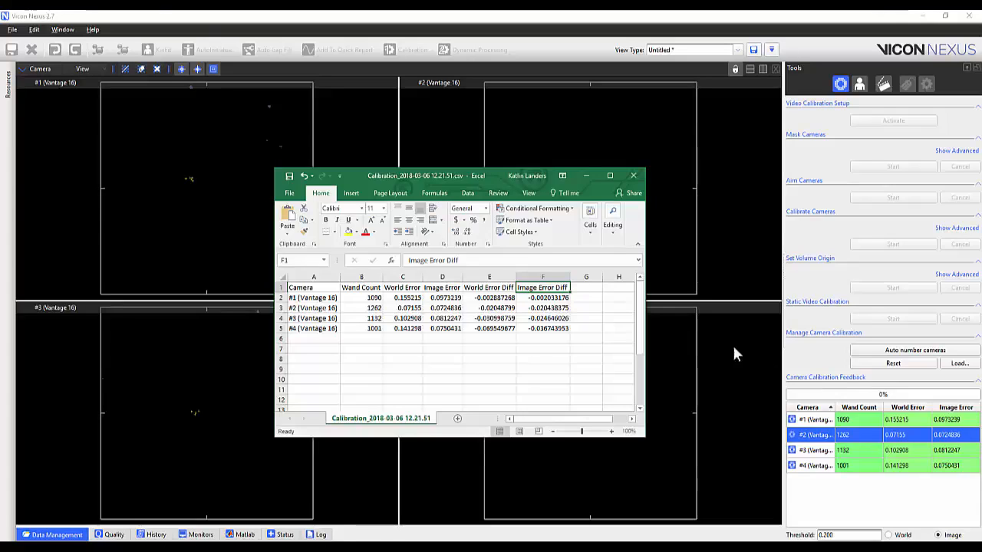
left_click(588, 176)
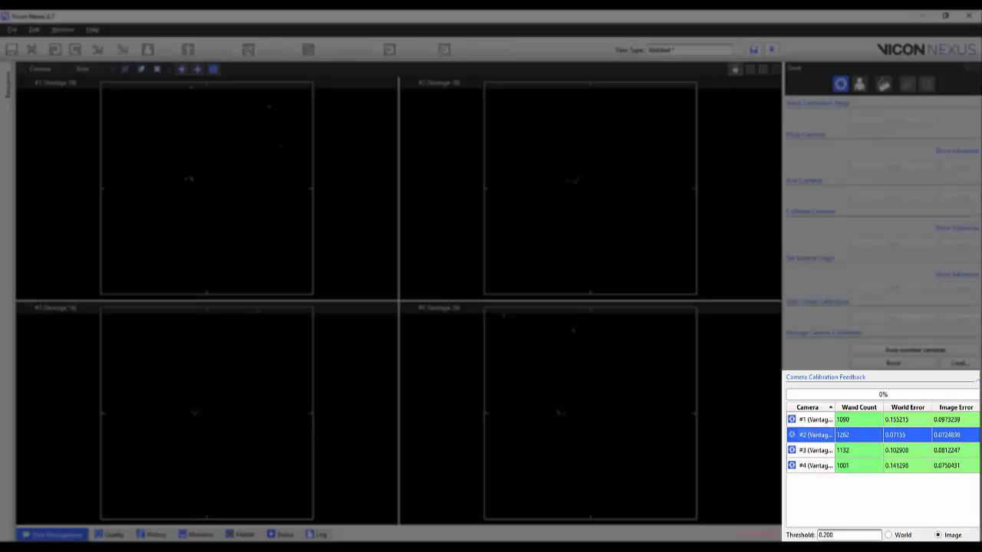
Set the image error threshold in Camera Calibration Feedback to 0.050 to flag the cameras, and restore it to 0.200
left_click_drag(868, 535, 786, 536)
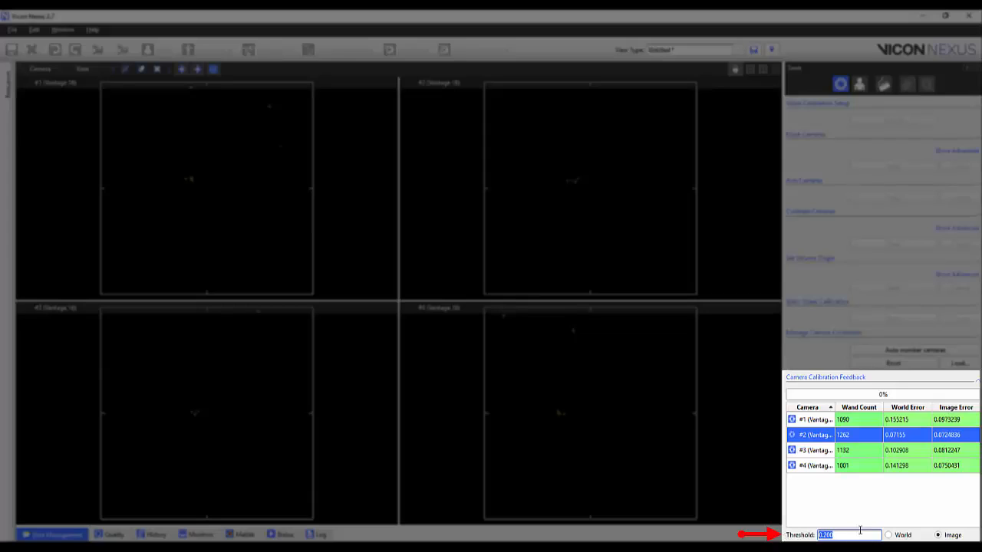
type("0.050")
left_click(867, 508)
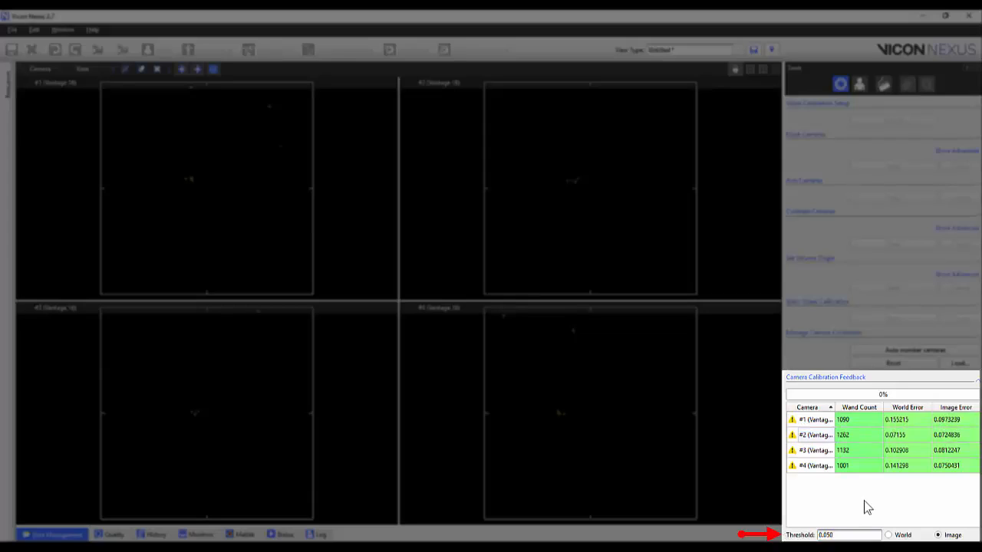
left_click_drag(857, 535, 798, 536)
type("0.200")
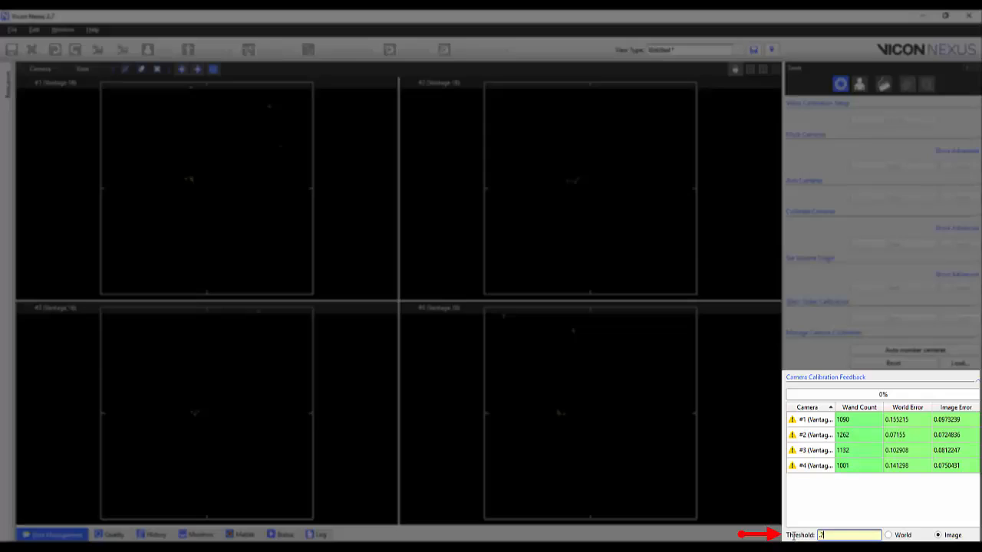
left_click(836, 514)
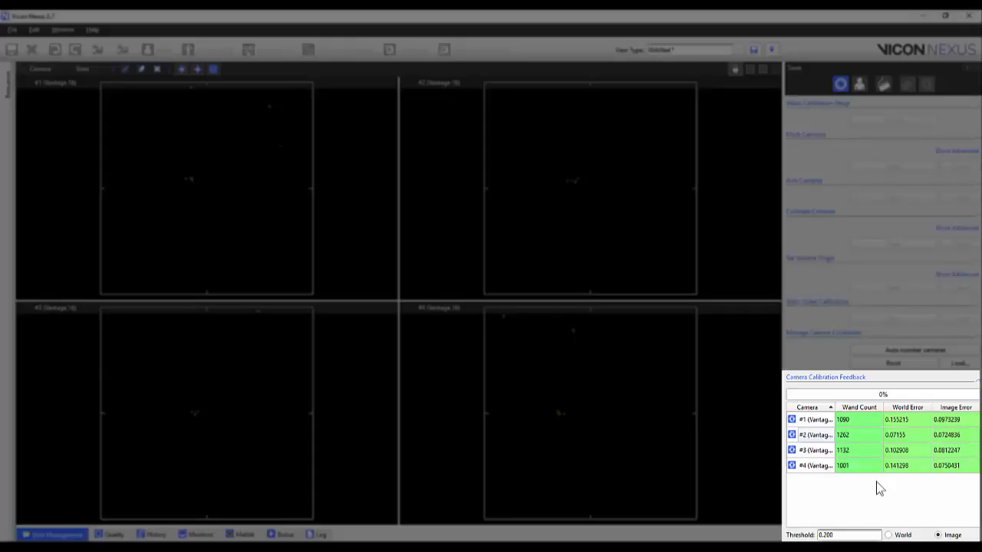
Sort the Camera Calibration Feedback table by Image Error and reverse the sort order
left_click(950, 407)
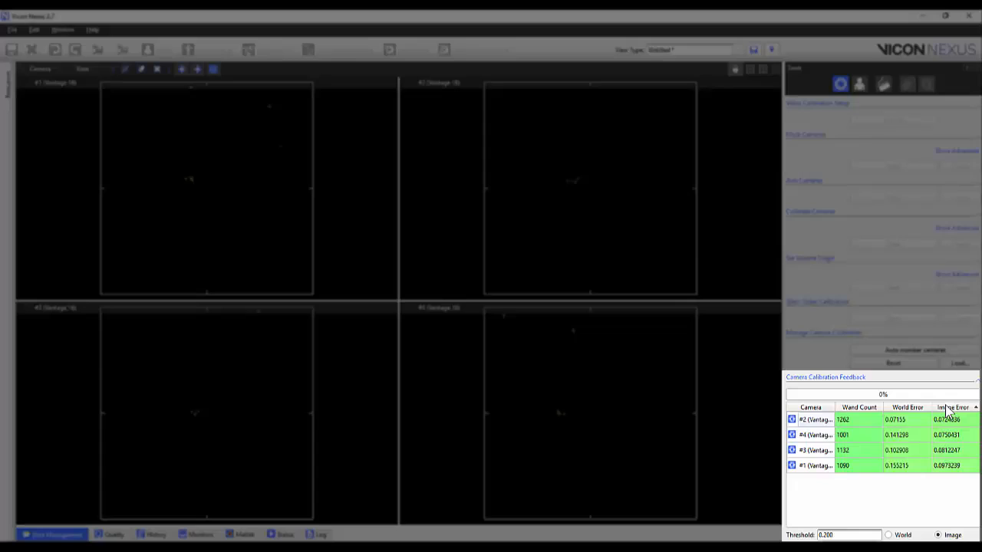
left_click(948, 409)
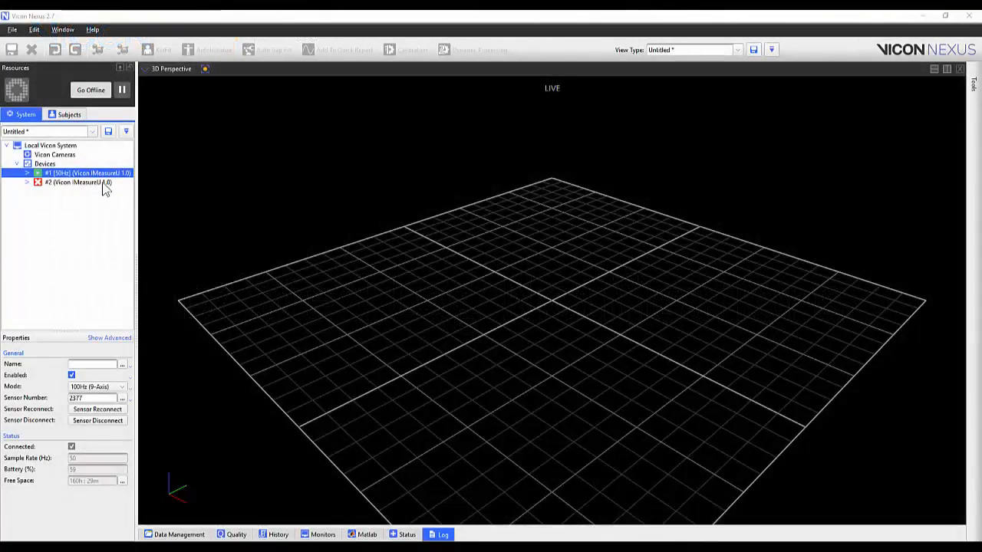
Set the sensor number of the disconnected Vicon IMeasureU device #2 to 2344
left_click(102, 184)
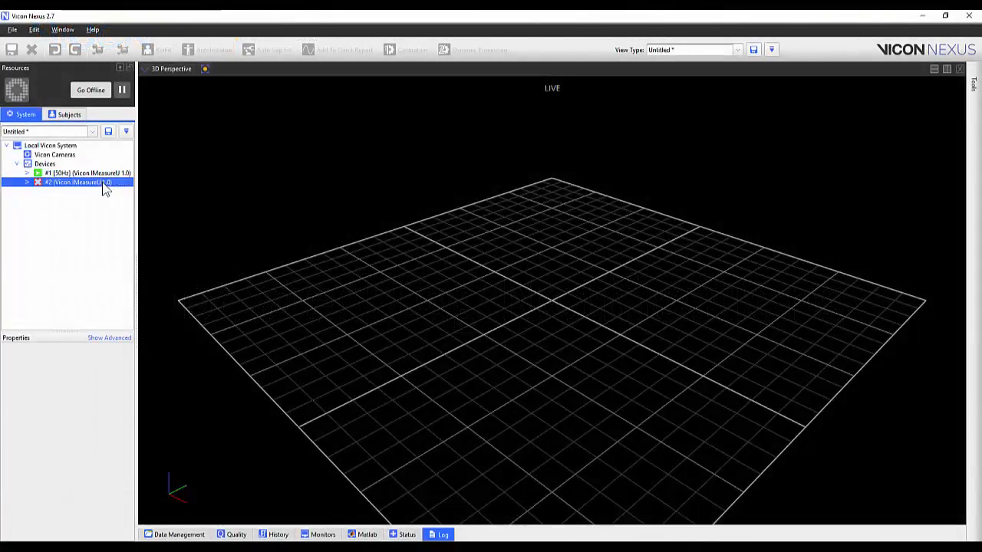
left_click(104, 397)
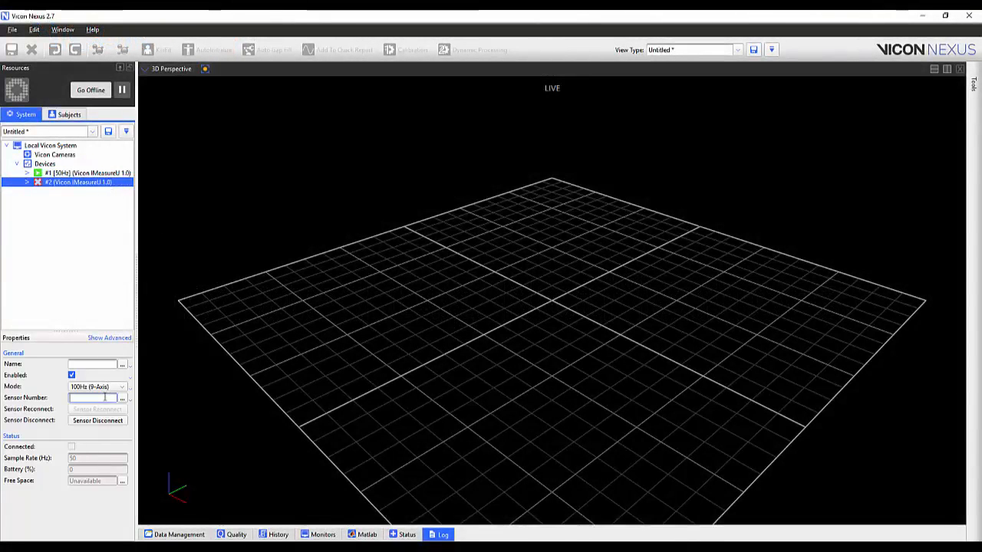
type("23")
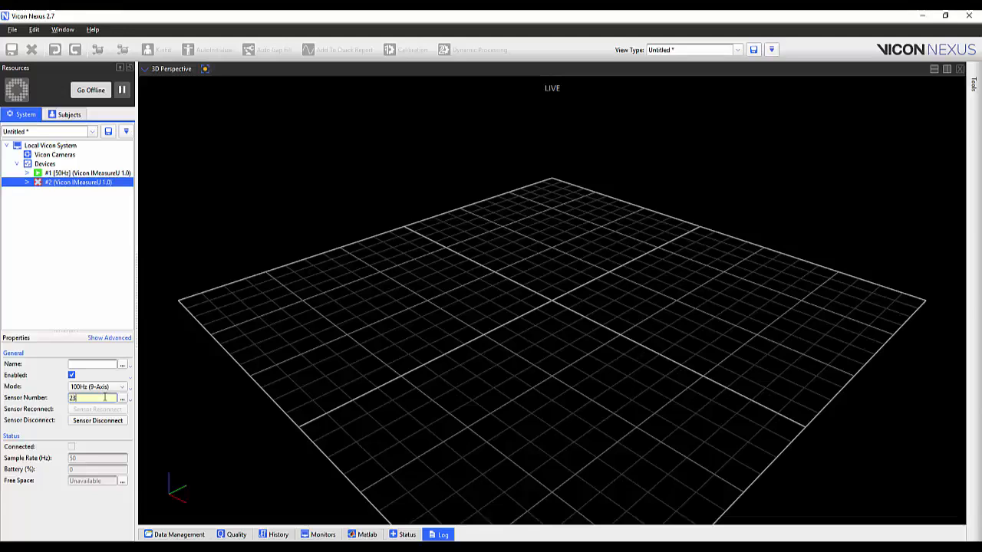
type("44")
key("Return")
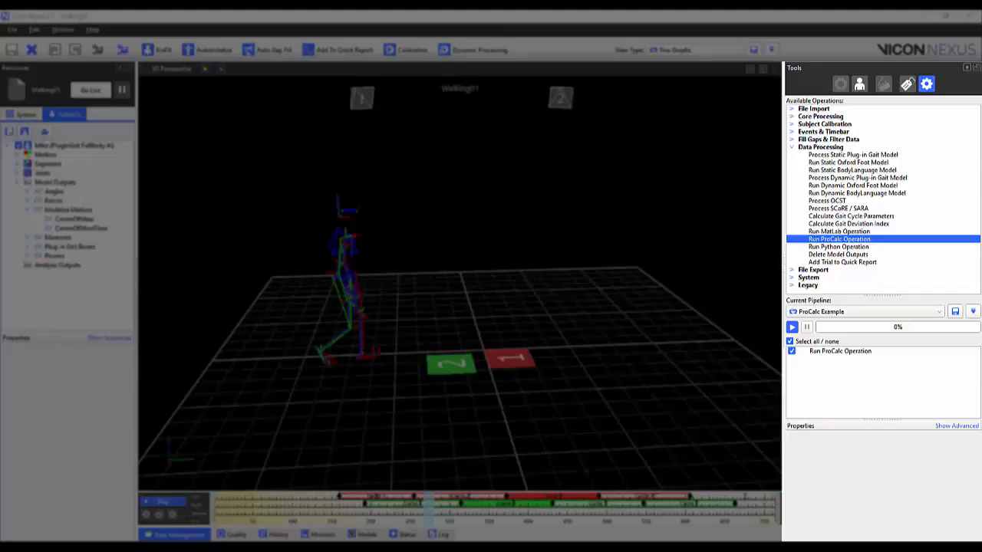
Run the ProCalc Example pipeline with the Midpoint variable scheme, and show the Midpoint modeled marker in a Graph view
left_click(874, 353)
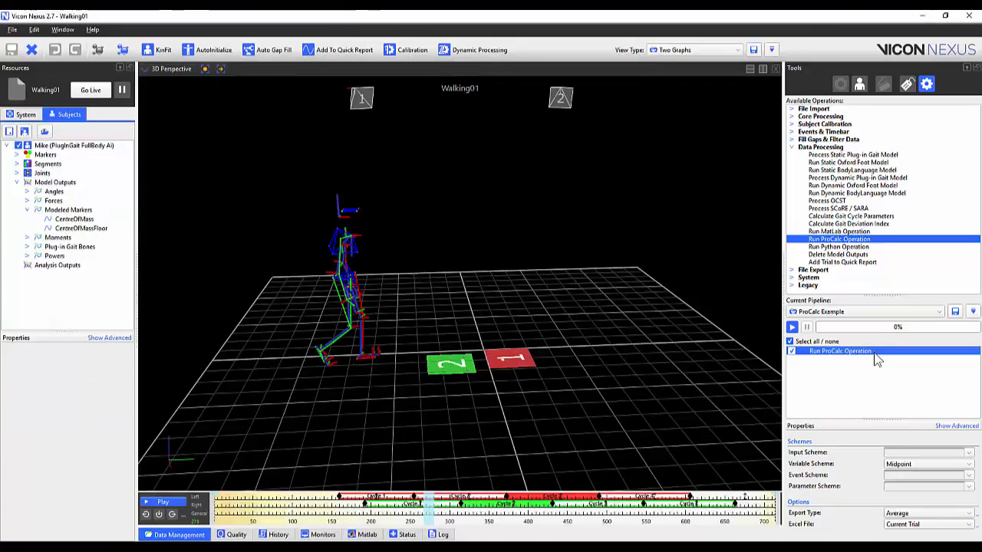
left_click(792, 327)
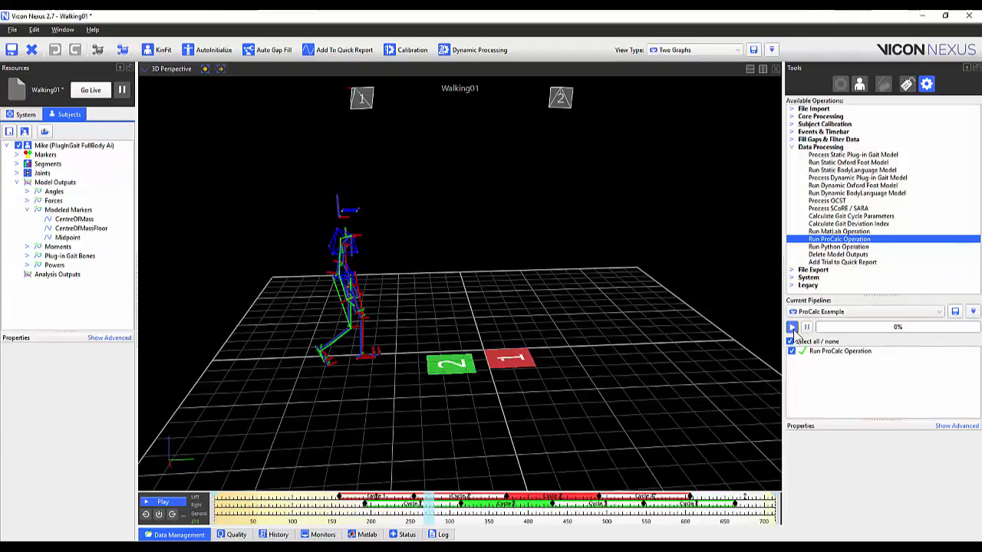
left_click(83, 239)
left_click(168, 70)
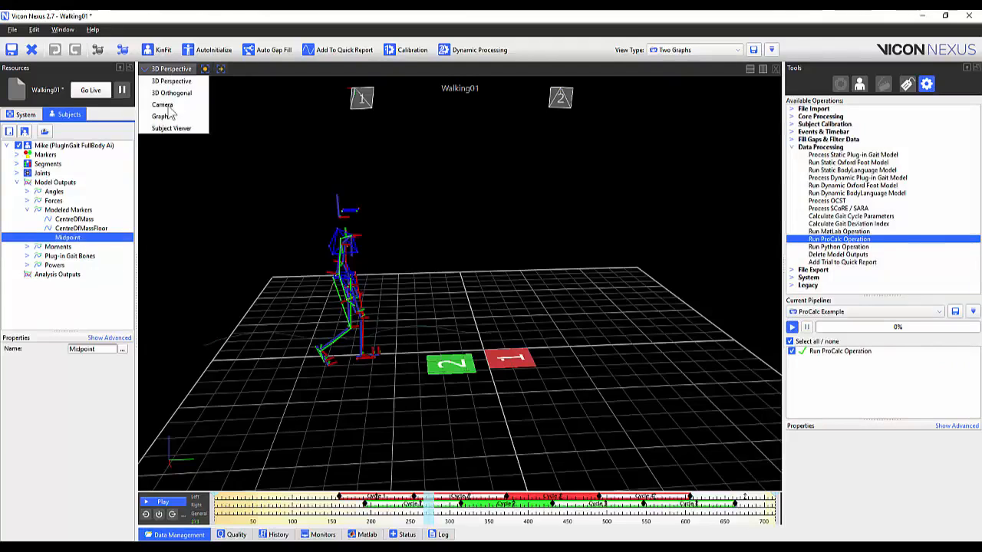
left_click(169, 120)
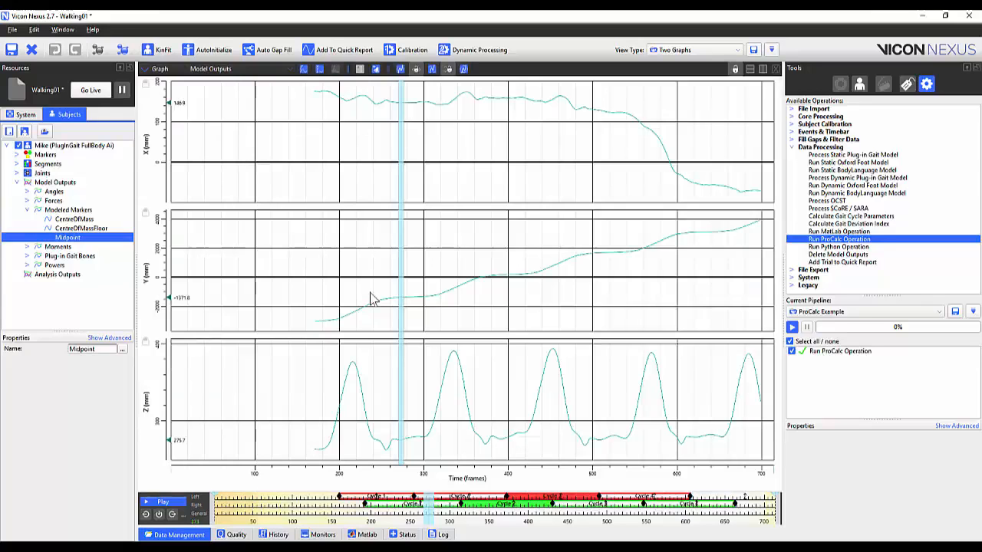